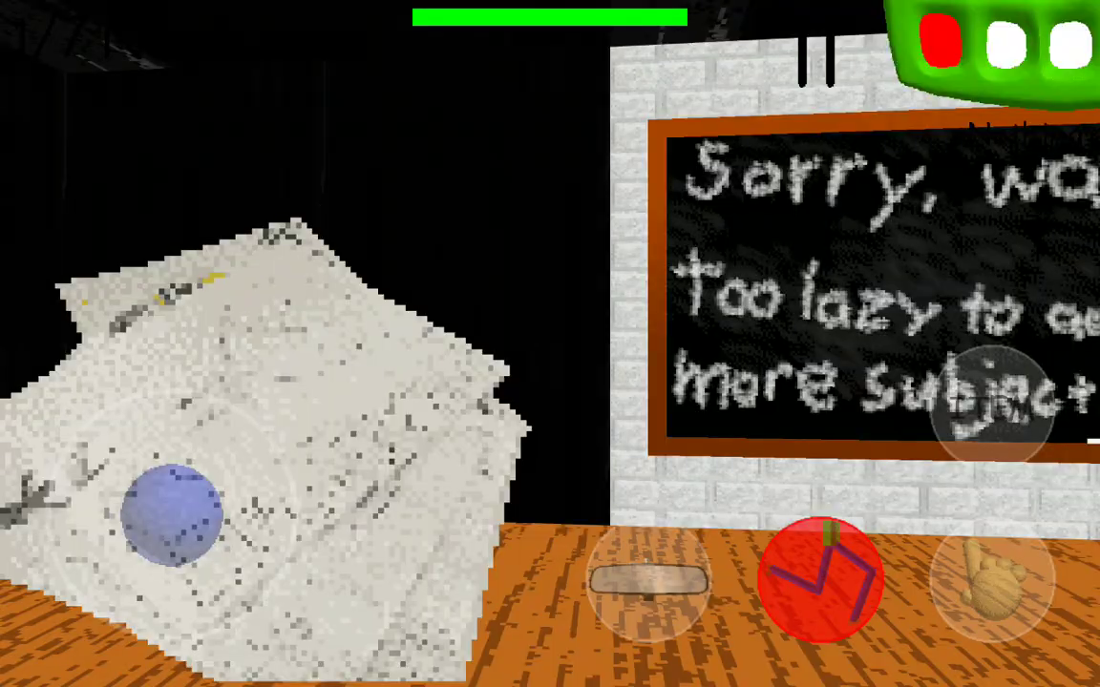
Walk into the hallway, grab the quarter, then open the classroom notebook's math problems
left_click_drag(172, 516, 202, 416)
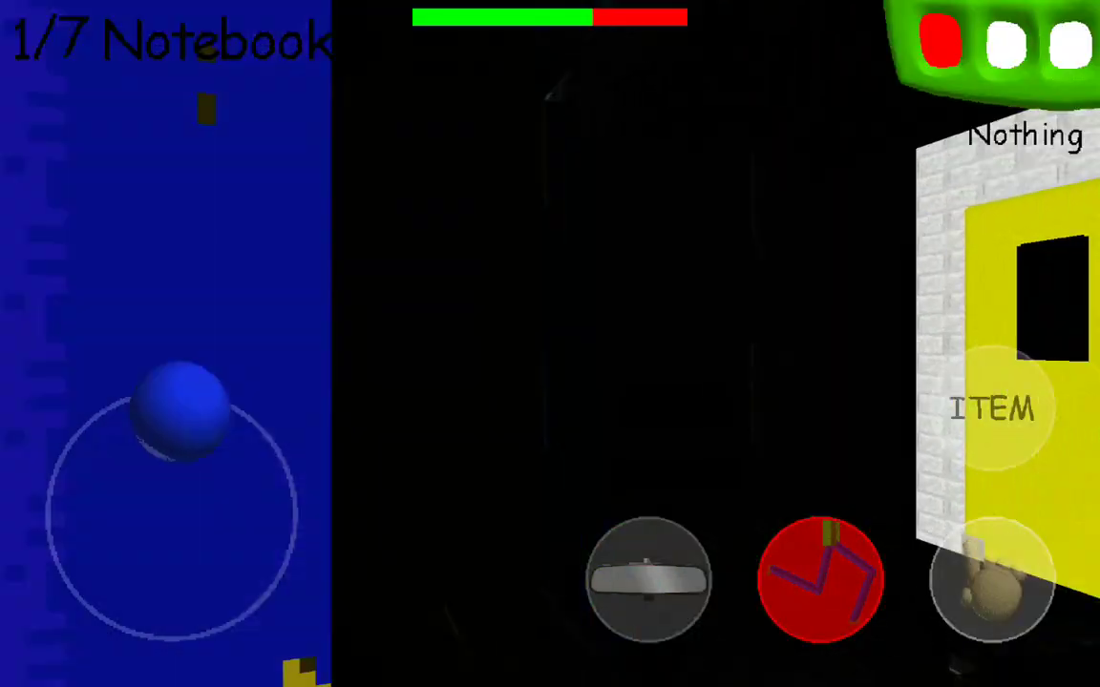
mouse_move(202, 415)
left_mouse_down()
mouse_move(69, 495)
mouse_move(140, 417)
mouse_move(113, 429)
mouse_move(241, 553)
mouse_move(215, 460)
mouse_move(150, 413)
mouse_move(245, 439)
mouse_move(155, 412)
left_mouse_up()
left_click(993, 580)
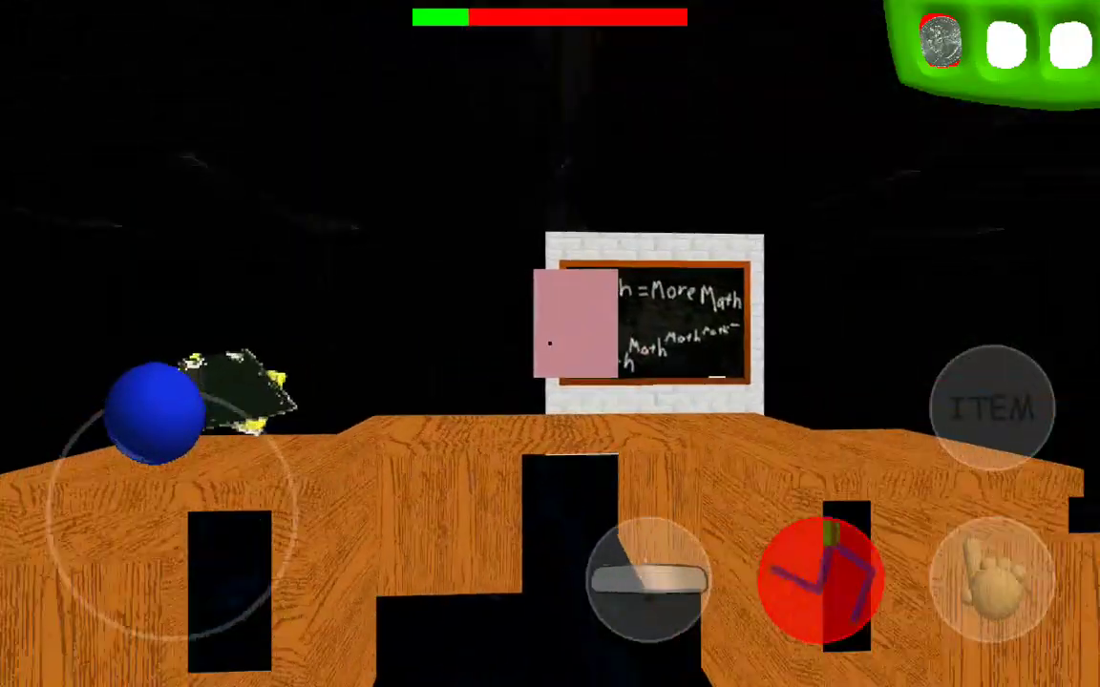
left_click(993, 579)
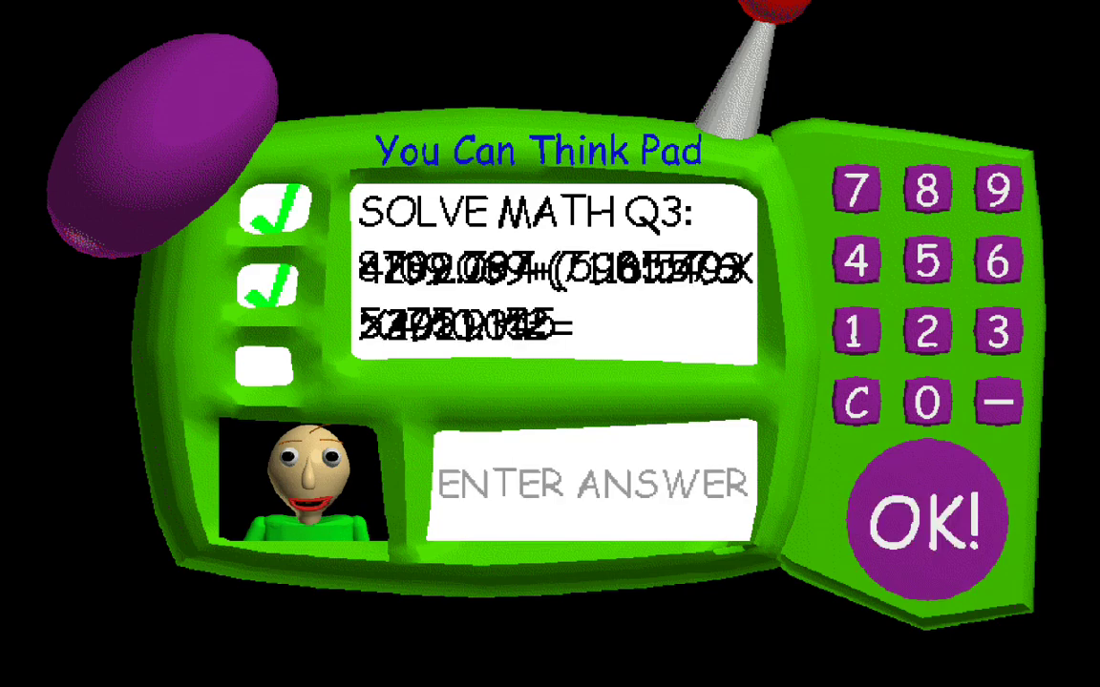
Submit an answer to the third Think Pad problem, which is marked wrong
left_click(926, 520)
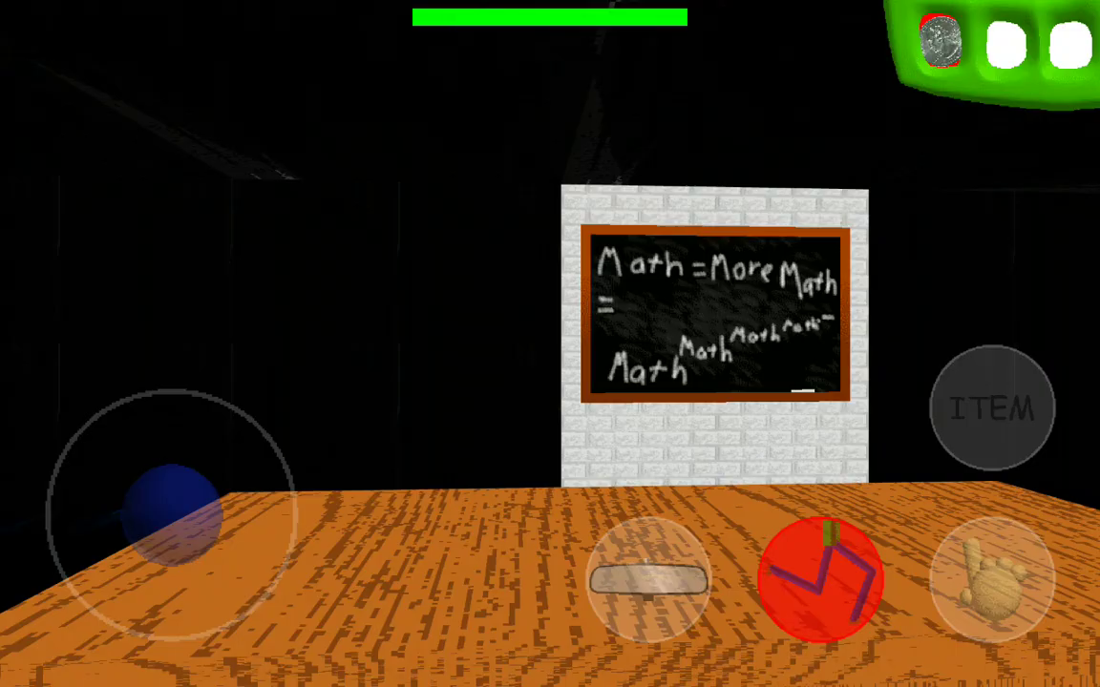
Walk out of the classroom through the yellow doors and along the brick-wall hallway
mouse_move(172, 511)
left_mouse_down()
mouse_move(117, 596)
mouse_move(108, 432)
mouse_move(263, 464)
mouse_move(184, 410)
mouse_move(113, 430)
mouse_move(92, 448)
mouse_move(143, 420)
left_mouse_up()
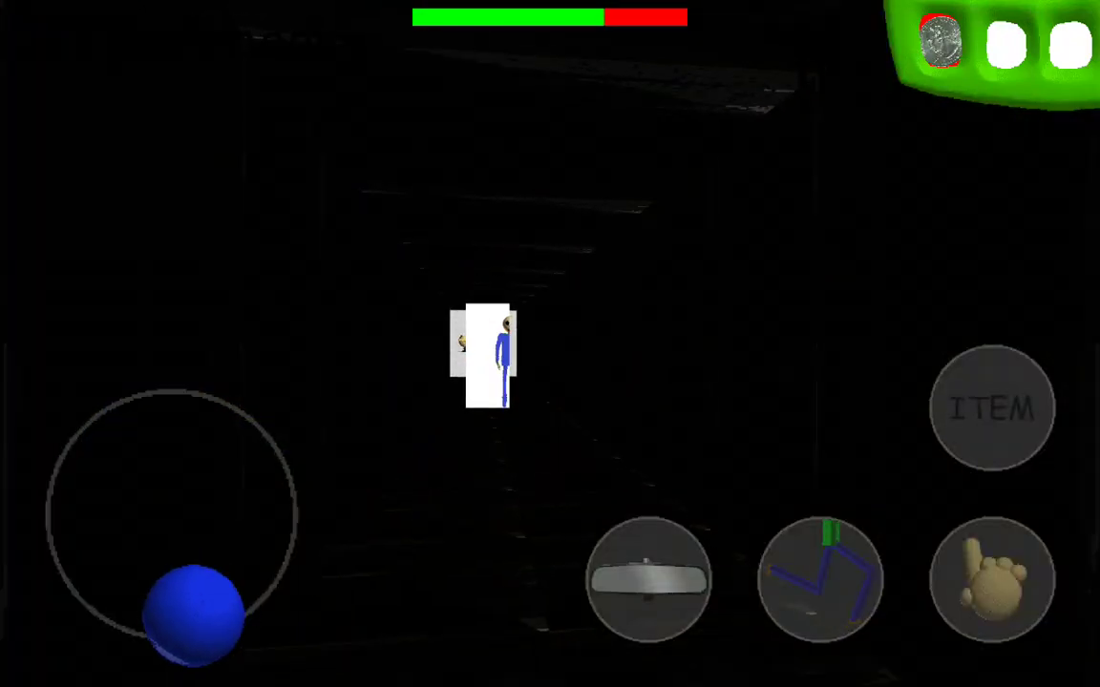
mouse_move(194, 614)
left_mouse_down()
mouse_move(184, 614)
mouse_move(258, 572)
mouse_move(275, 505)
left_mouse_up()
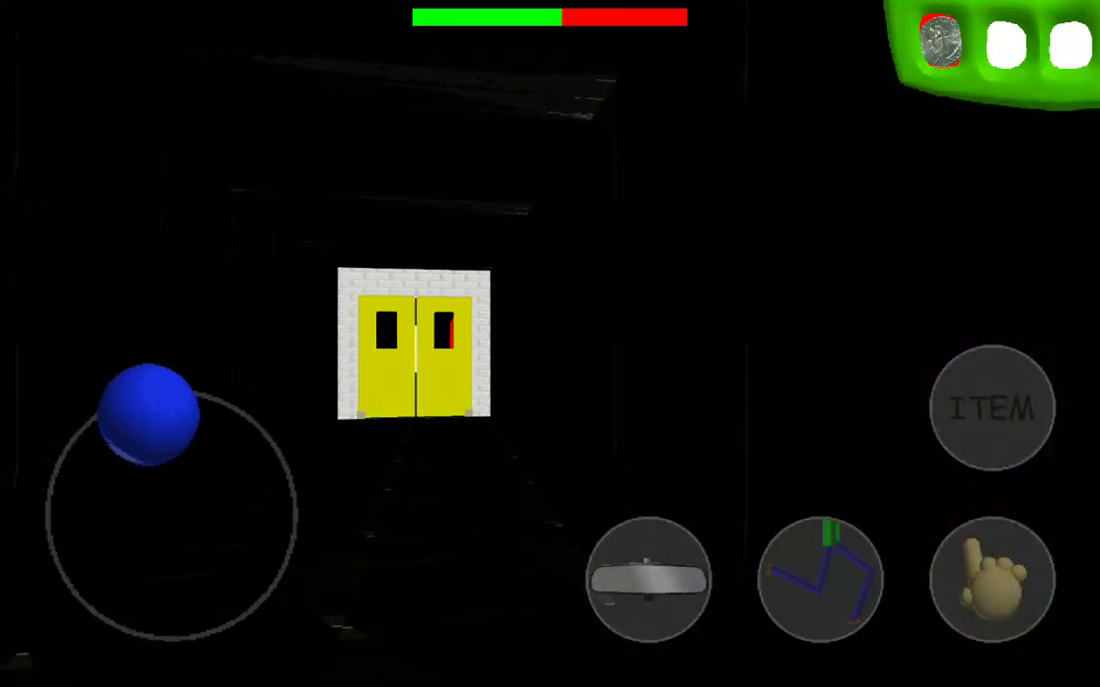
mouse_move(151, 412)
left_mouse_down()
mouse_move(192, 413)
mouse_move(140, 418)
mouse_move(177, 410)
mouse_move(170, 616)
mouse_move(71, 495)
mouse_move(159, 410)
mouse_move(187, 413)
mouse_move(162, 413)
mouse_move(177, 412)
left_mouse_up()
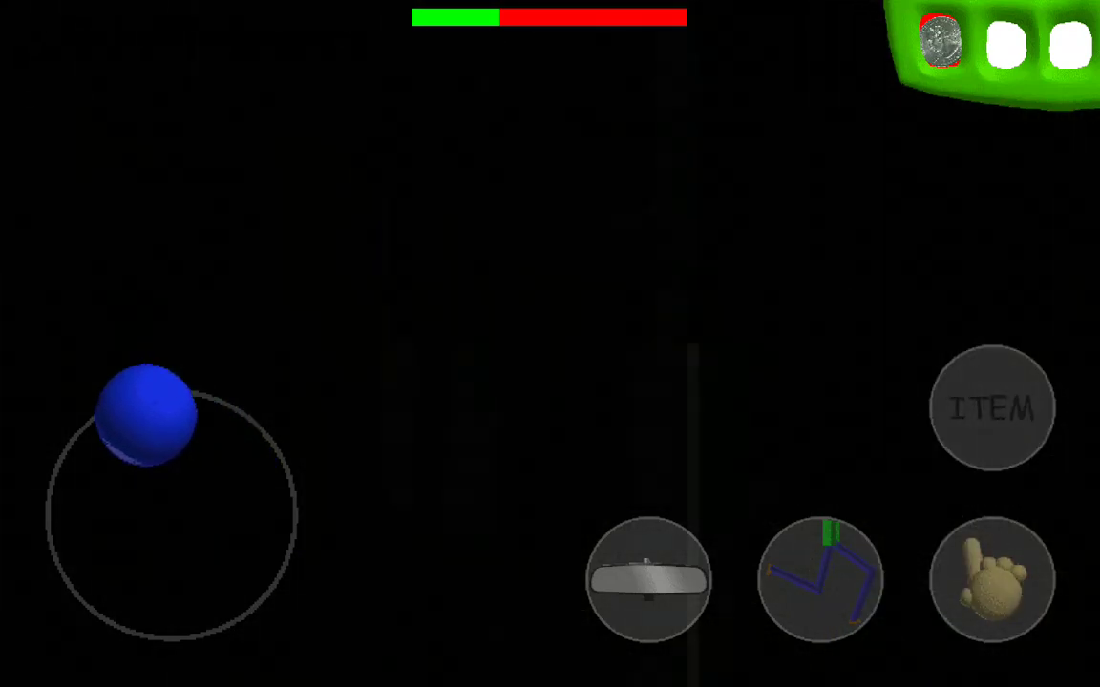
mouse_move(148, 470)
left_mouse_down()
mouse_move(137, 417)
mouse_move(154, 410)
mouse_move(151, 613)
mouse_move(224, 589)
left_mouse_up()
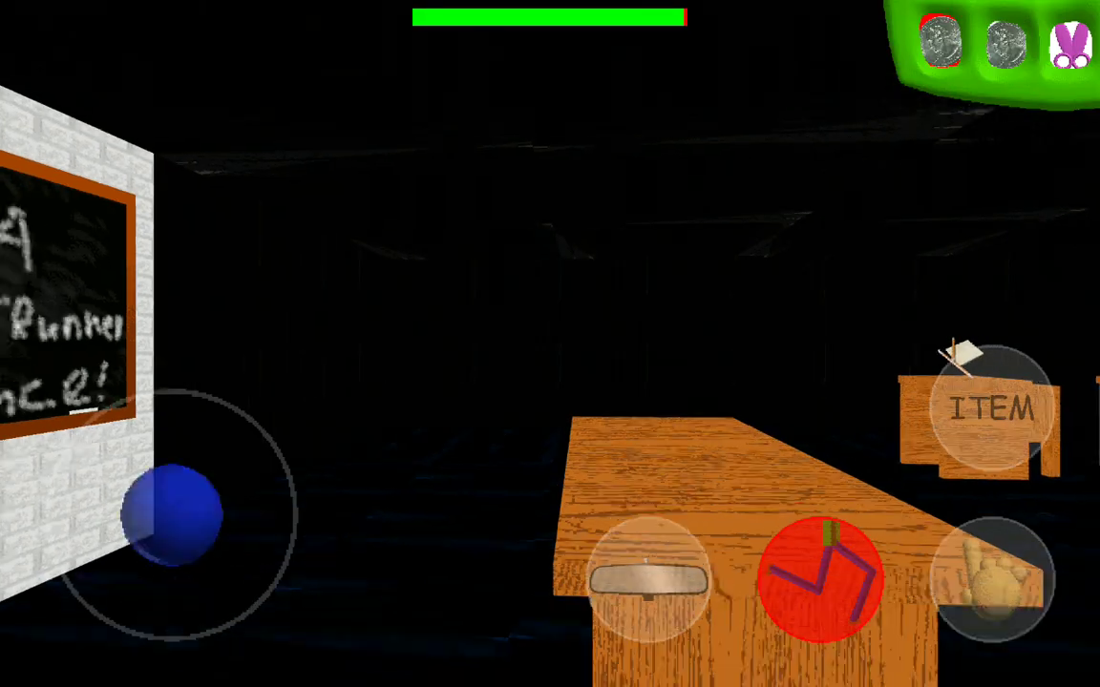
Turn away from Playtime's cage and the red door to face the locker hallway
mouse_move(172, 516)
left_mouse_down()
mouse_move(125, 421)
mouse_move(176, 409)
mouse_move(128, 421)
mouse_move(176, 409)
mouse_move(129, 420)
mouse_move(164, 410)
left_mouse_up()
left_click_drag(648, 578, 647, 578)
left_click_drag(164, 410, 175, 411)
Buy and spray a BSODA, then cut Playtime's jump rope with the scissors
left_click(992, 409)
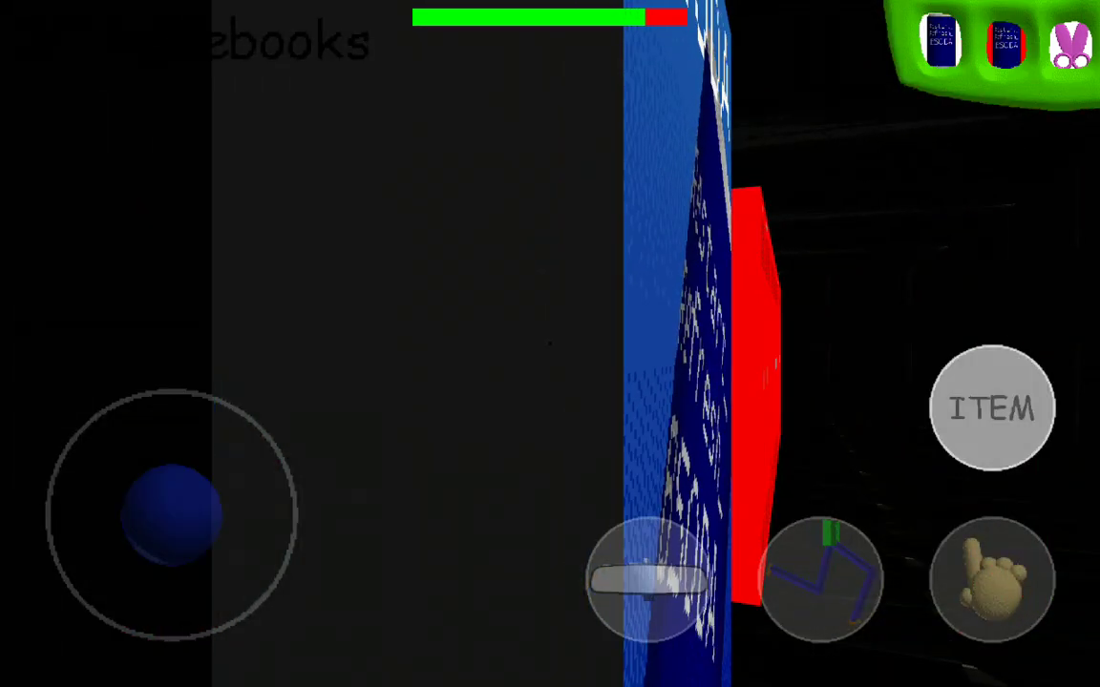
mouse_move(172, 516)
left_mouse_down()
mouse_move(258, 455)
mouse_move(182, 410)
mouse_move(143, 415)
mouse_move(110, 594)
mouse_move(214, 606)
mouse_move(176, 611)
left_mouse_up()
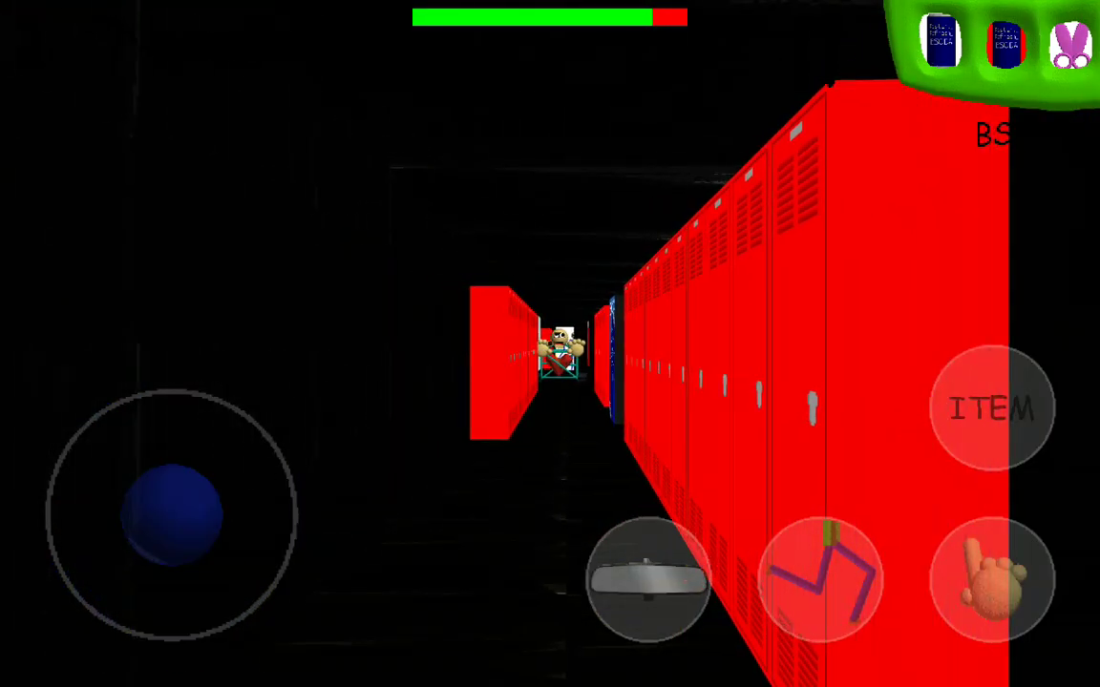
left_click(991, 409)
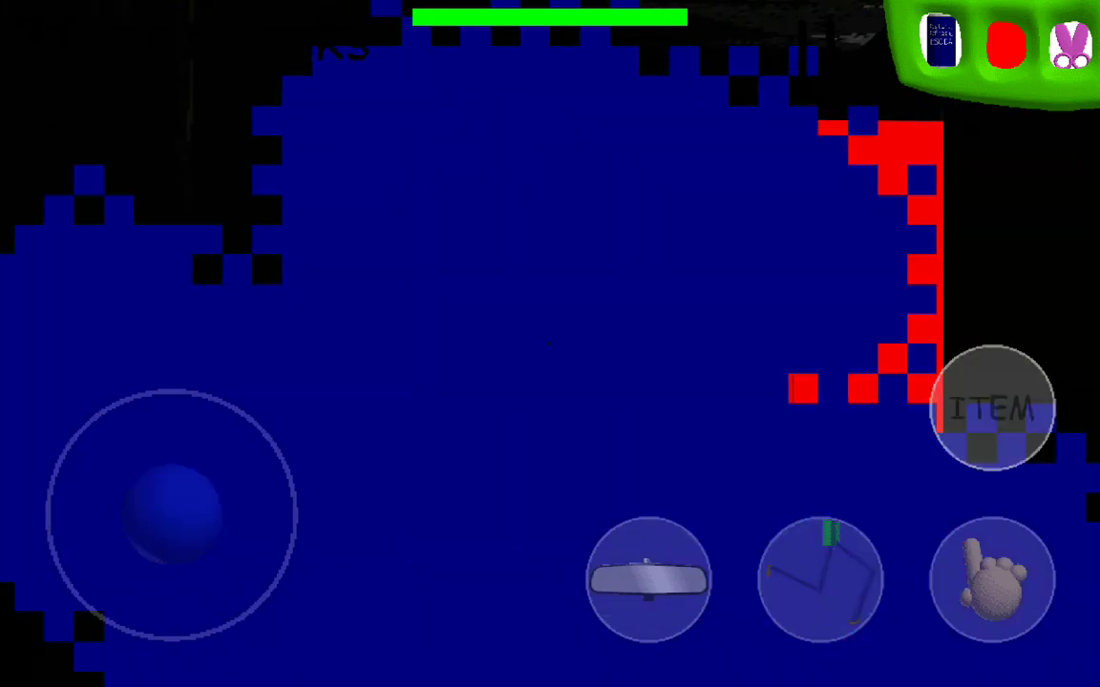
mouse_move(196, 577)
left_mouse_down()
mouse_move(137, 417)
mouse_move(166, 411)
left_mouse_up()
left_click(1069, 43)
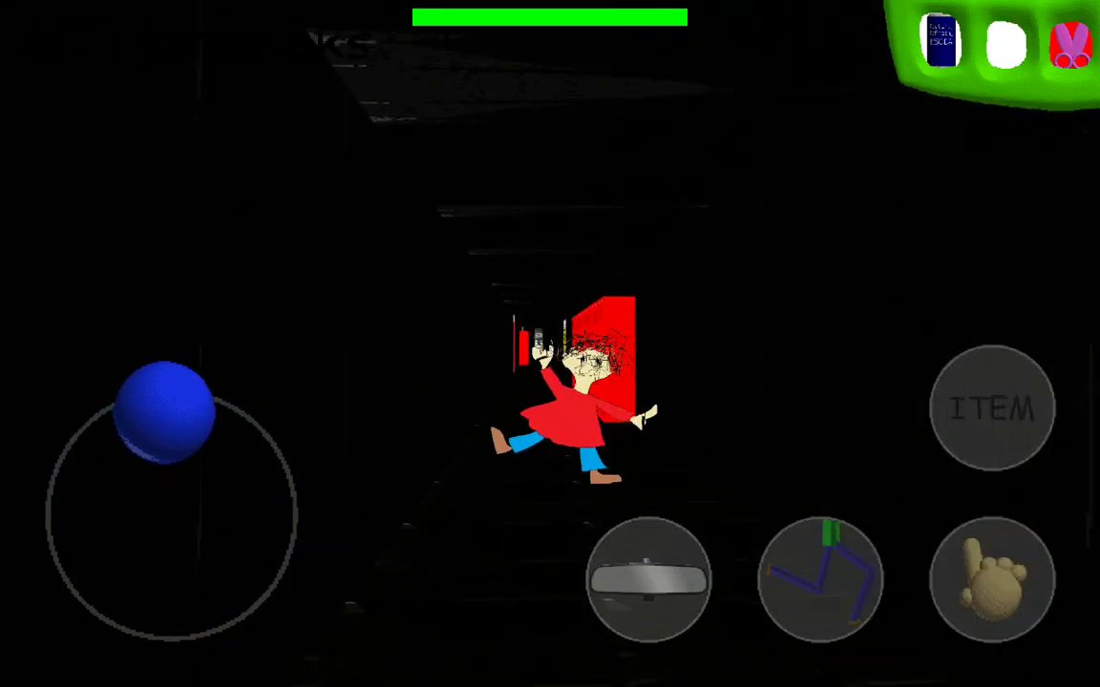
left_click(991, 409)
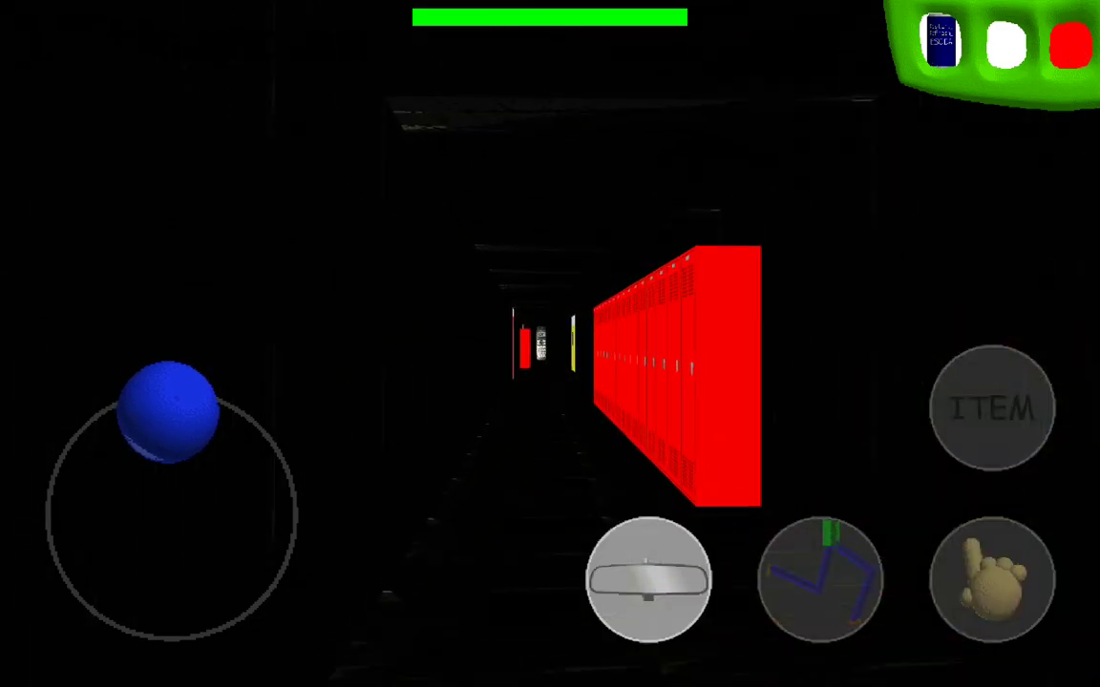
Look back at Playtime while running down the lockers into the classroom
left_click(648, 579)
left_click(648, 580)
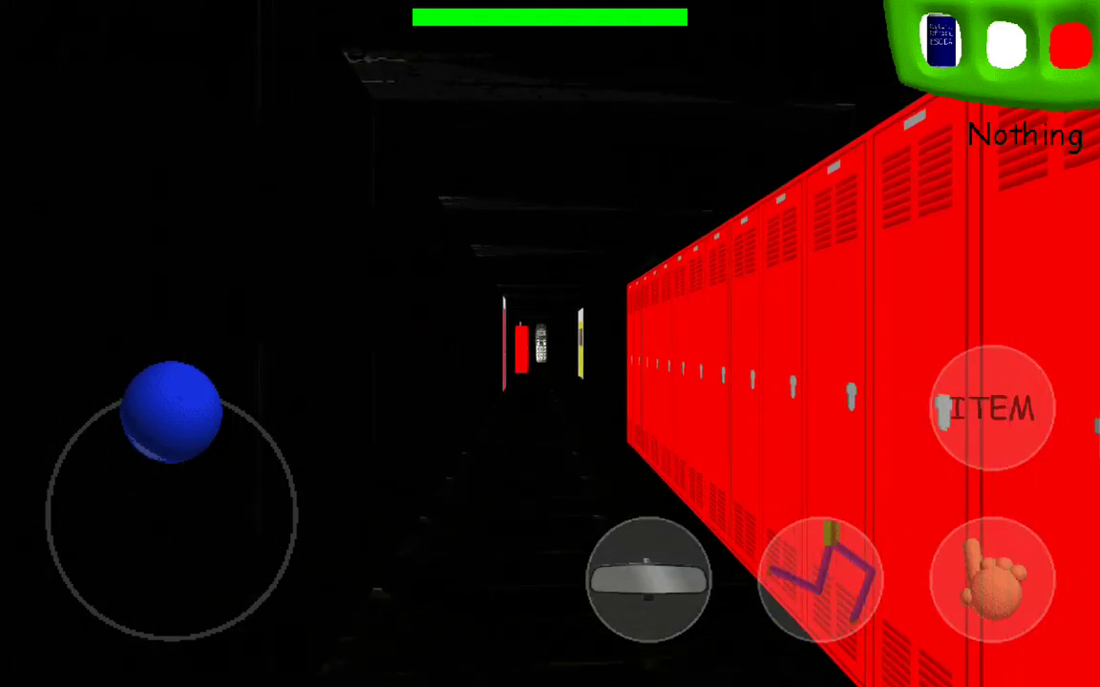
left_click(648, 579)
left_click(648, 580)
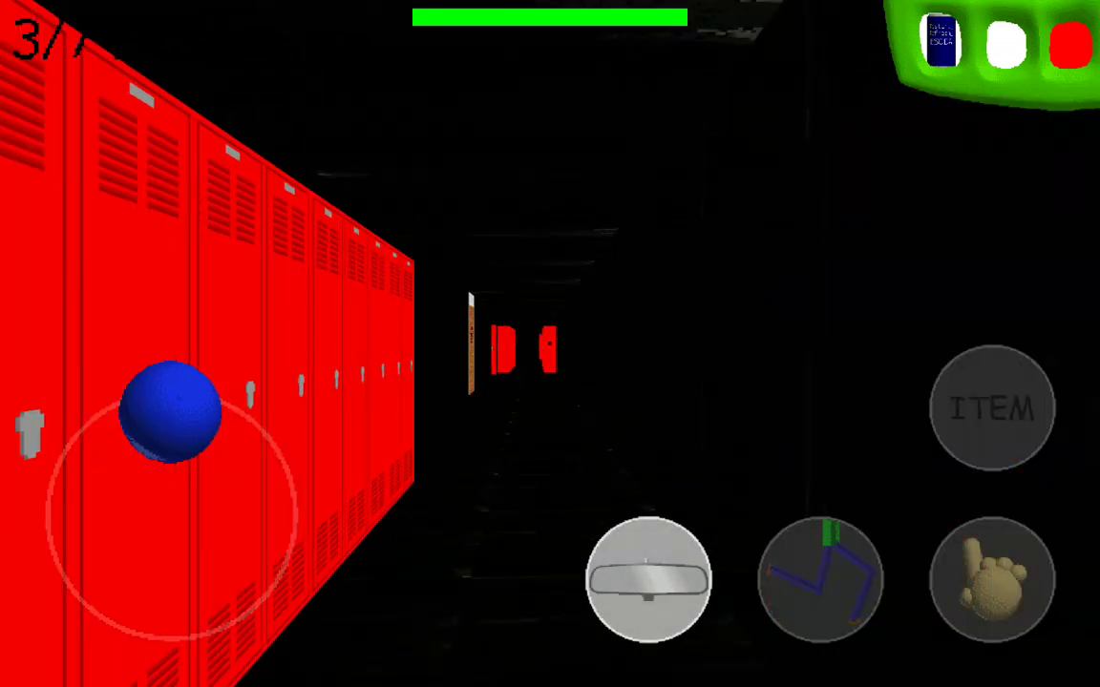
left_click(820, 579)
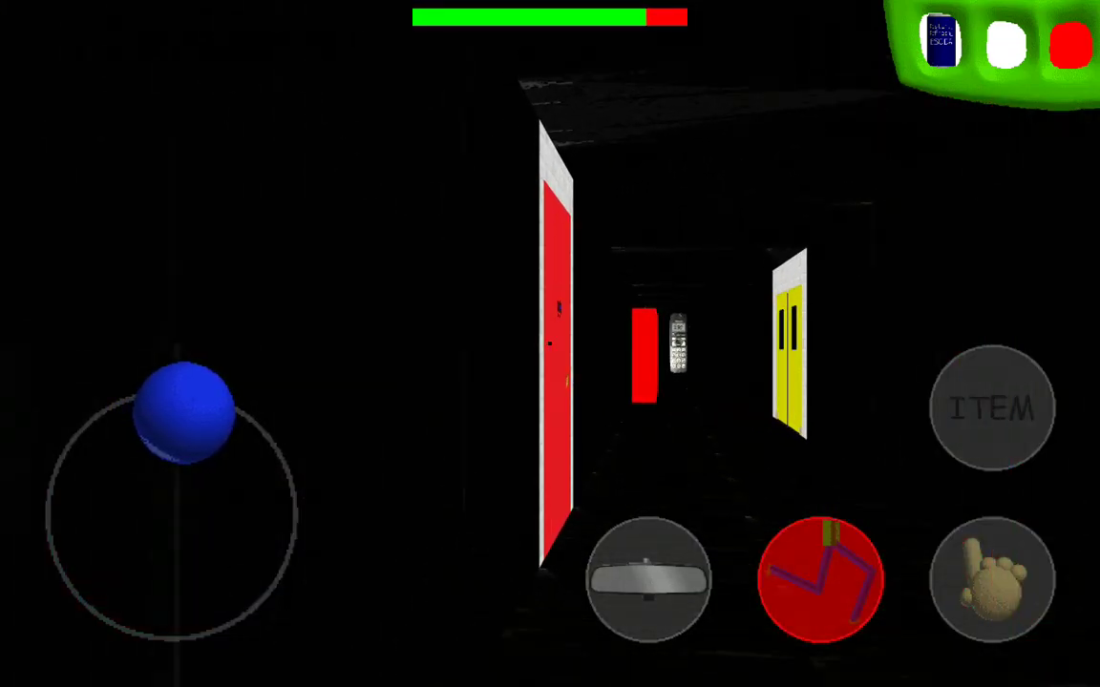
mouse_move(183, 413)
left_mouse_down()
mouse_move(147, 413)
mouse_move(239, 436)
mouse_move(147, 413)
left_mouse_up()
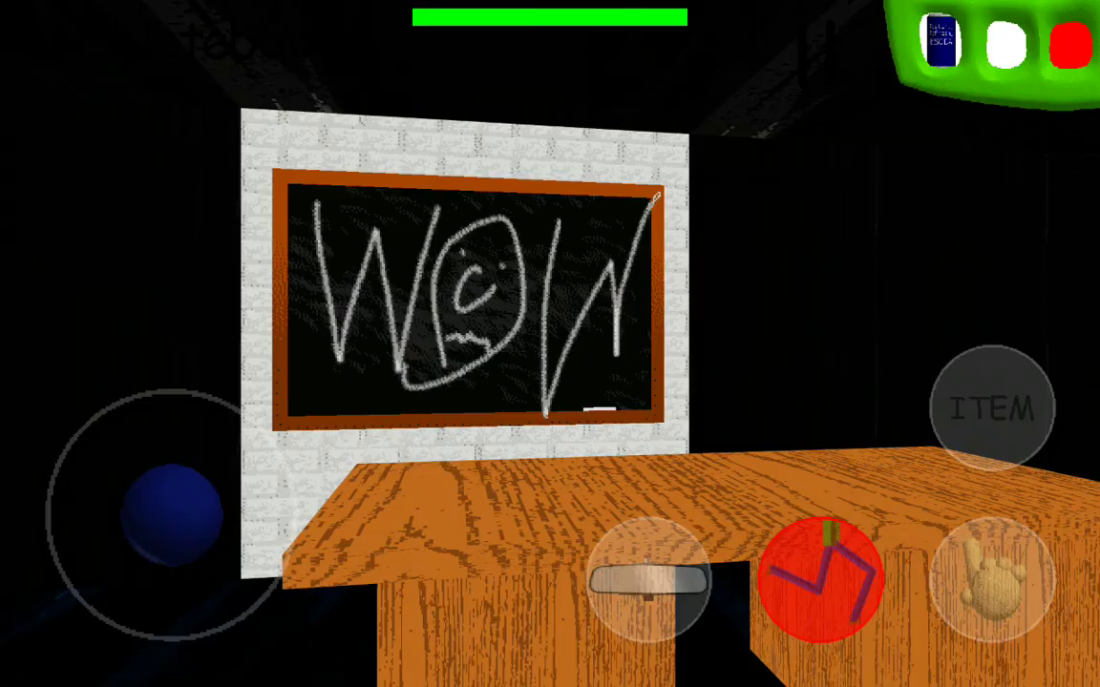
Leave the classroom, heading past the red door toward the yellow wall
mouse_move(172, 503)
left_mouse_down()
mouse_move(147, 614)
mouse_move(83, 461)
mouse_move(162, 410)
mouse_move(191, 413)
mouse_move(141, 415)
mouse_move(185, 409)
mouse_move(152, 412)
mouse_move(125, 606)
mouse_move(172, 614)
mouse_move(125, 422)
mouse_move(144, 449)
left_mouse_up()
mouse_move(215, 463)
left_mouse_down()
mouse_move(248, 444)
mouse_move(208, 417)
left_mouse_up()
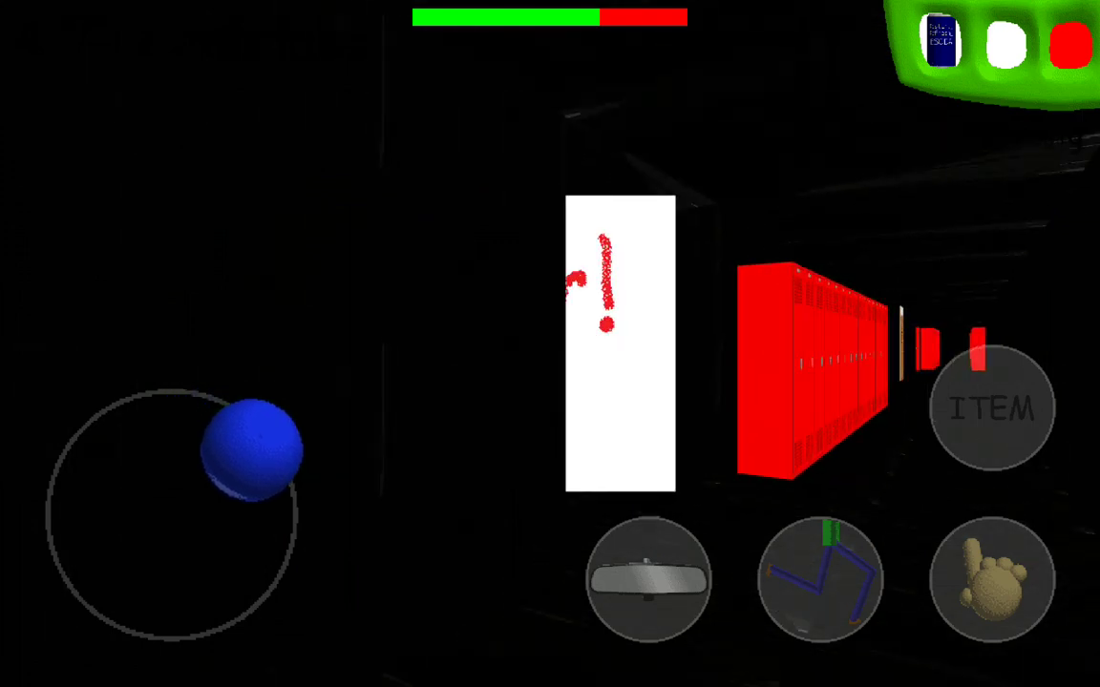
Enter the cafeteria, grab the BSODA can from the table, and run to the yellow doors
left_click_drag(251, 449, 271, 477)
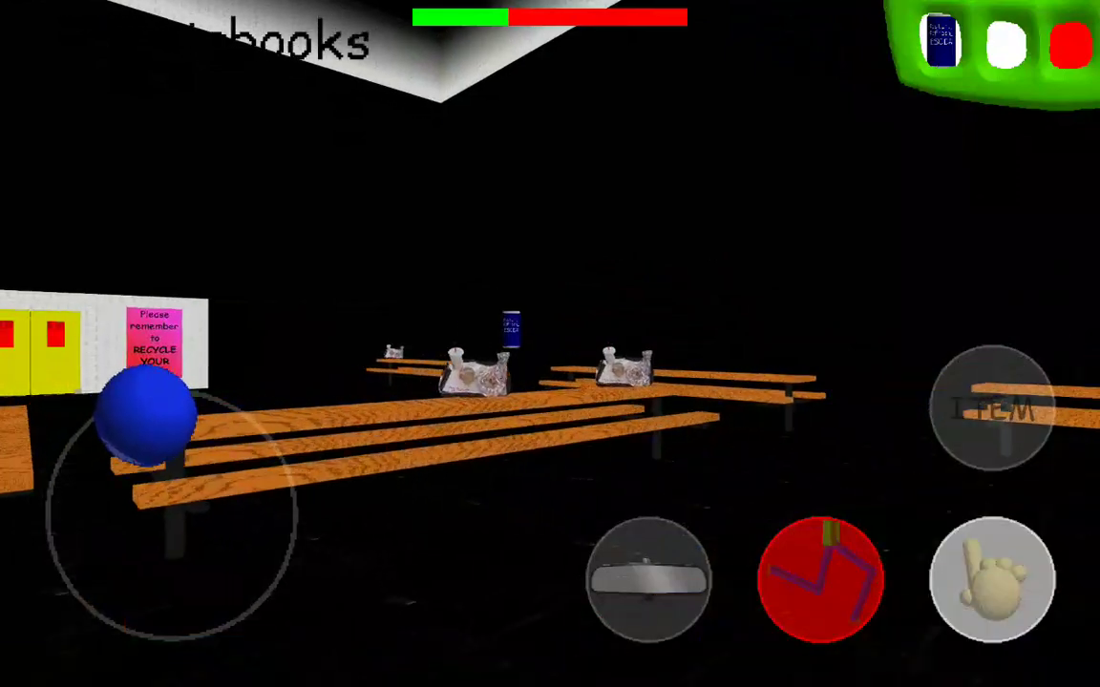
left_click(566, 315)
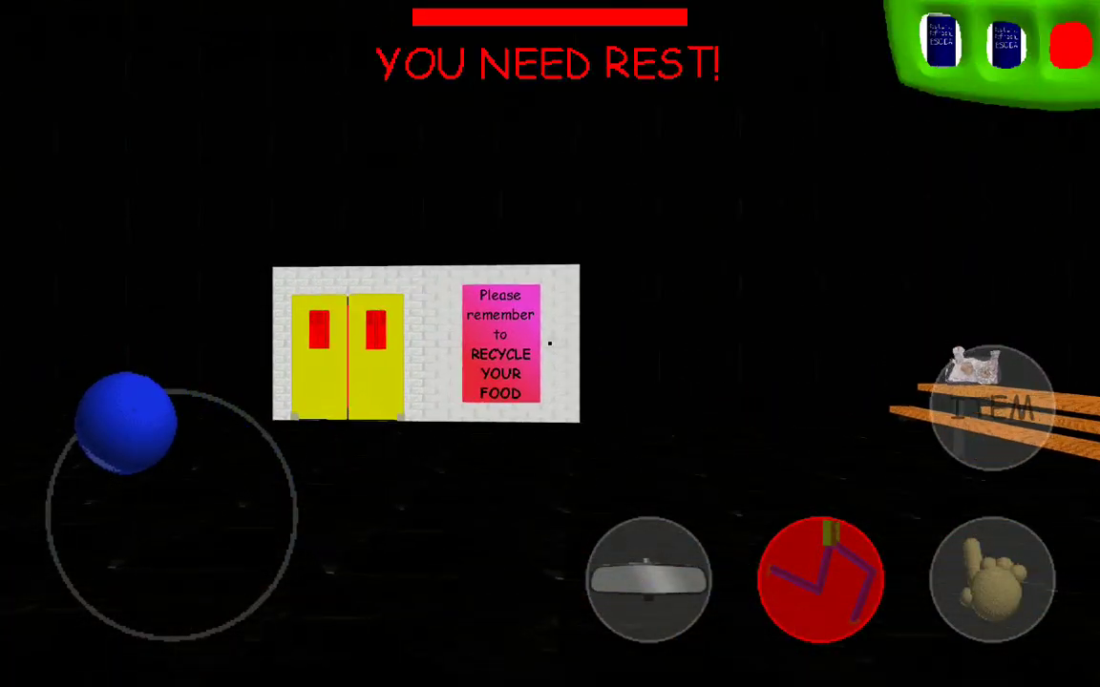
mouse_move(138, 417)
left_mouse_down()
mouse_move(186, 411)
mouse_move(162, 412)
left_mouse_up()
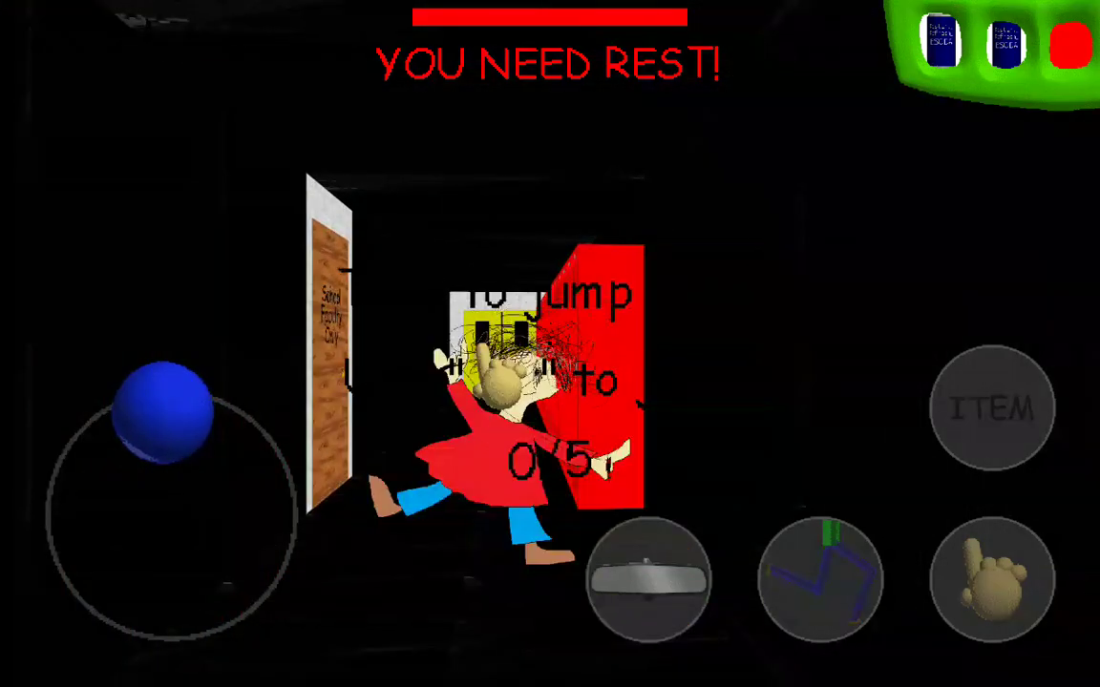
Jump Playtime's rope five times as it passes until she lets you go
left_click(993, 580)
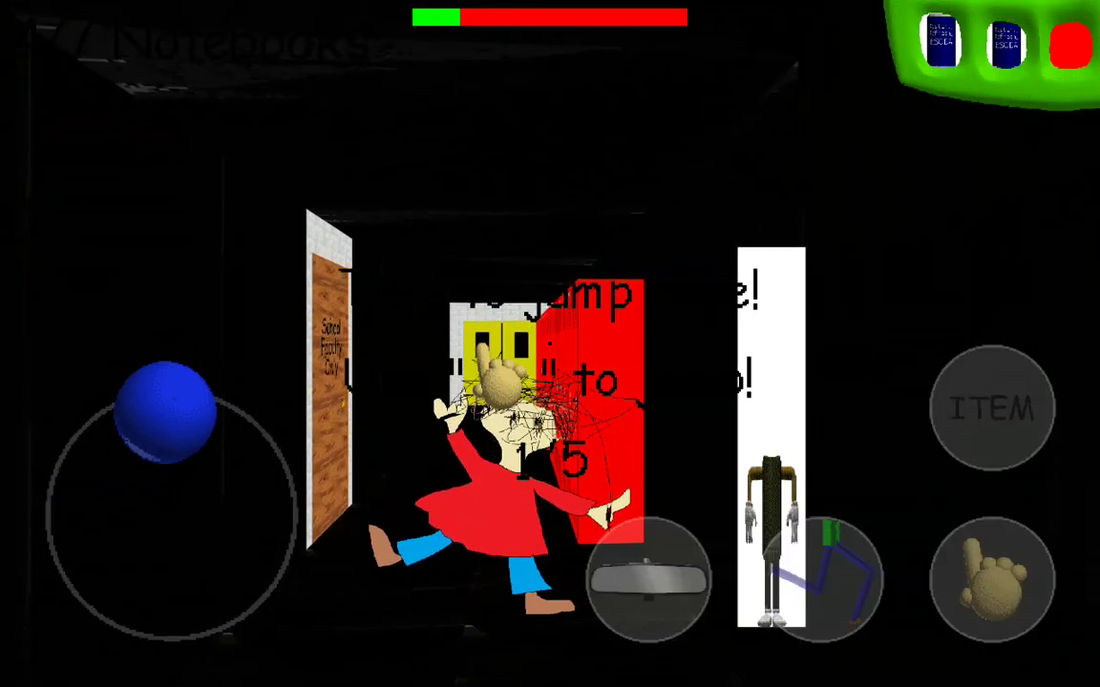
left_click(993, 580)
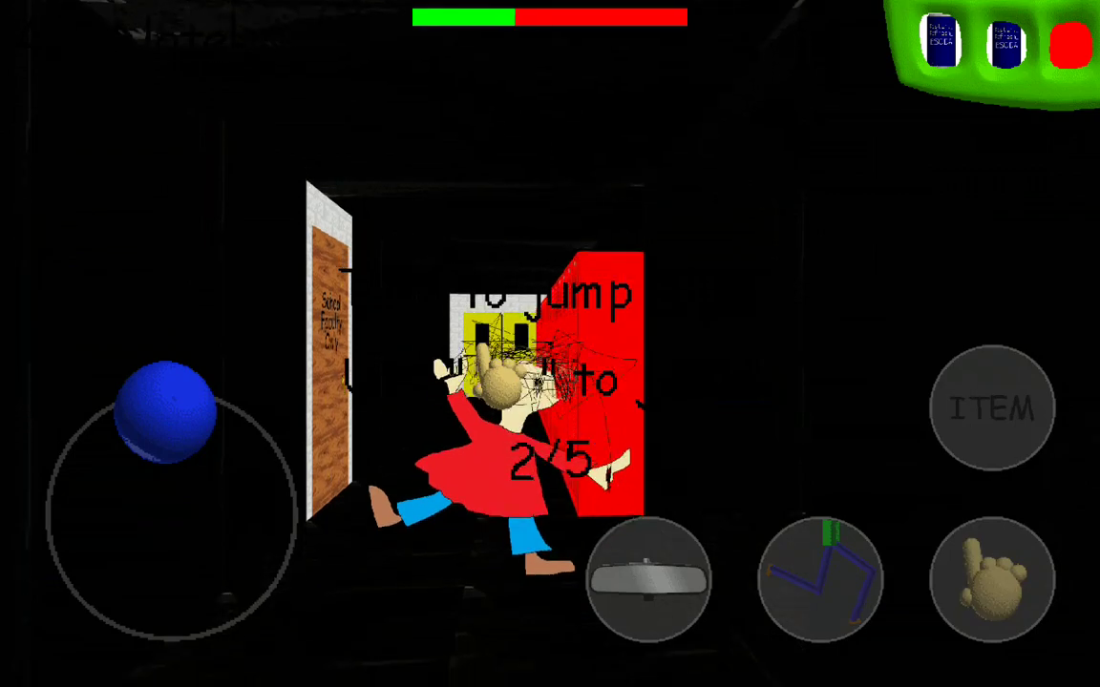
left_click(993, 579)
left_click(993, 579)
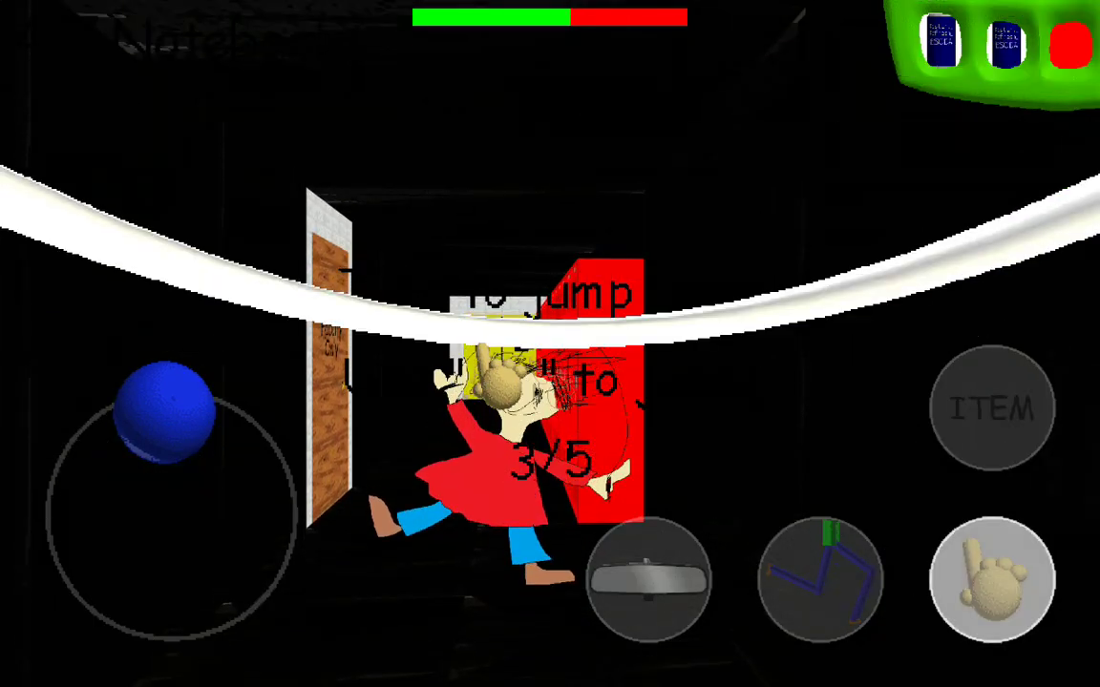
left_click(993, 579)
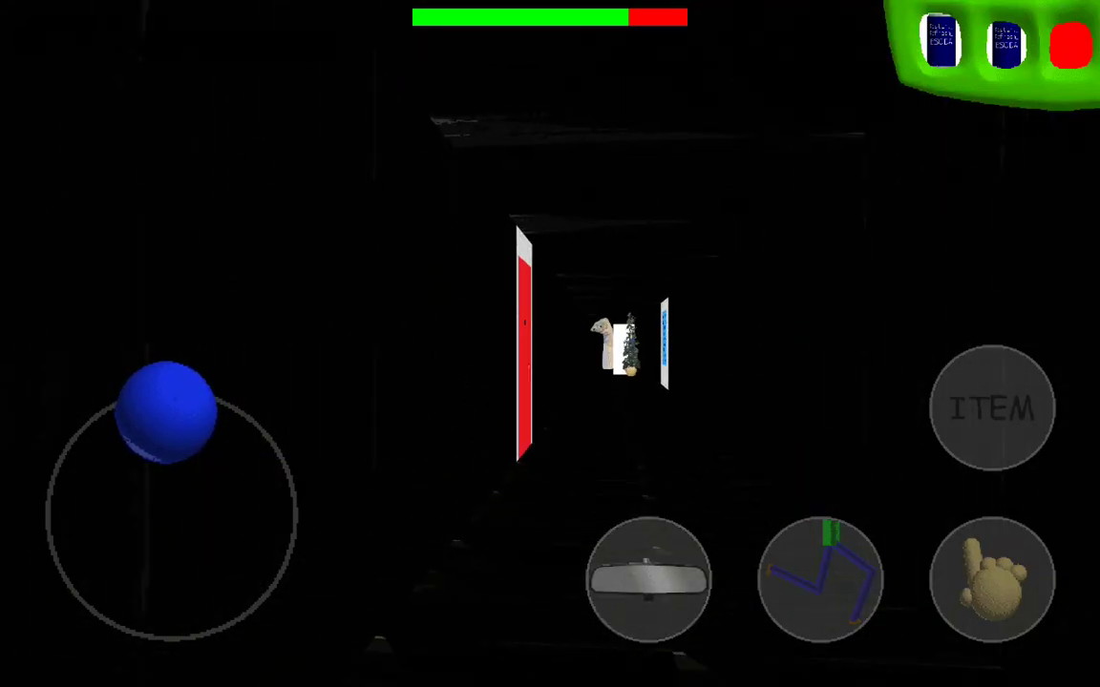
Walk past the red door into the classroom and collect the notebook on the desk
left_click_drag(168, 410, 172, 513)
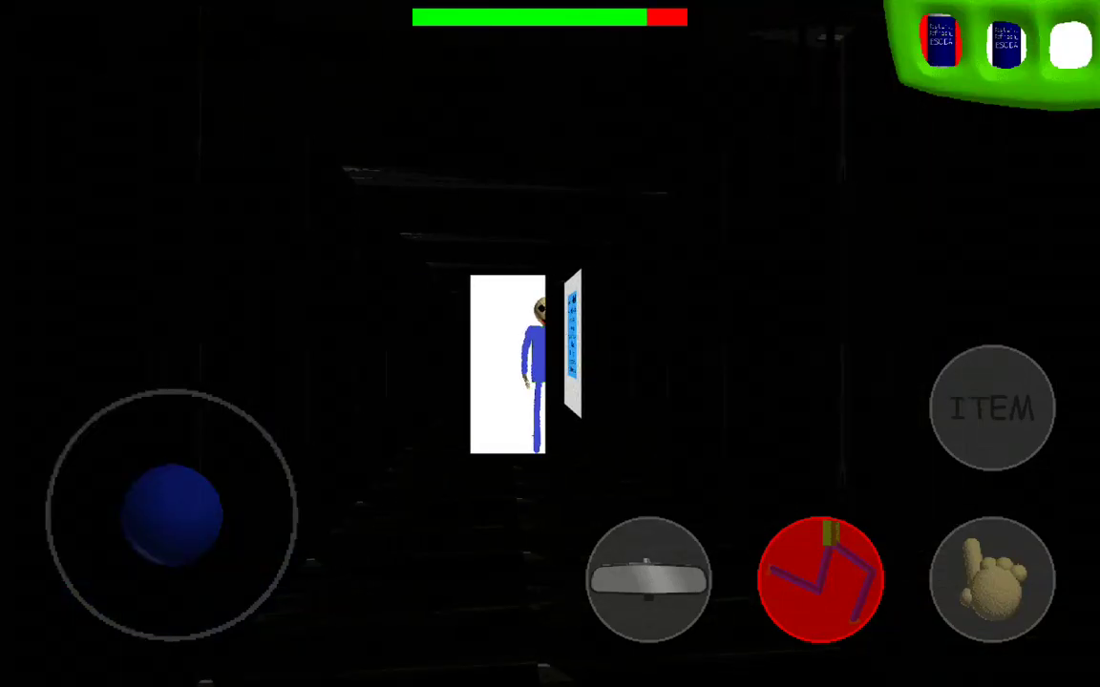
mouse_move(171, 515)
left_mouse_down()
mouse_move(141, 429)
mouse_move(184, 413)
mouse_move(71, 490)
mouse_move(98, 444)
mouse_move(141, 417)
mouse_move(214, 420)
mouse_move(256, 454)
mouse_move(202, 413)
mouse_move(152, 412)
mouse_move(246, 437)
left_mouse_up()
left_click(992, 576)
Enter and submit answers to the notebook's math problems, all marked wrong
left_click(998, 401)
left_click(926, 520)
left_click(998, 401)
left_click(926, 520)
left_click(999, 401)
left_click(926, 521)
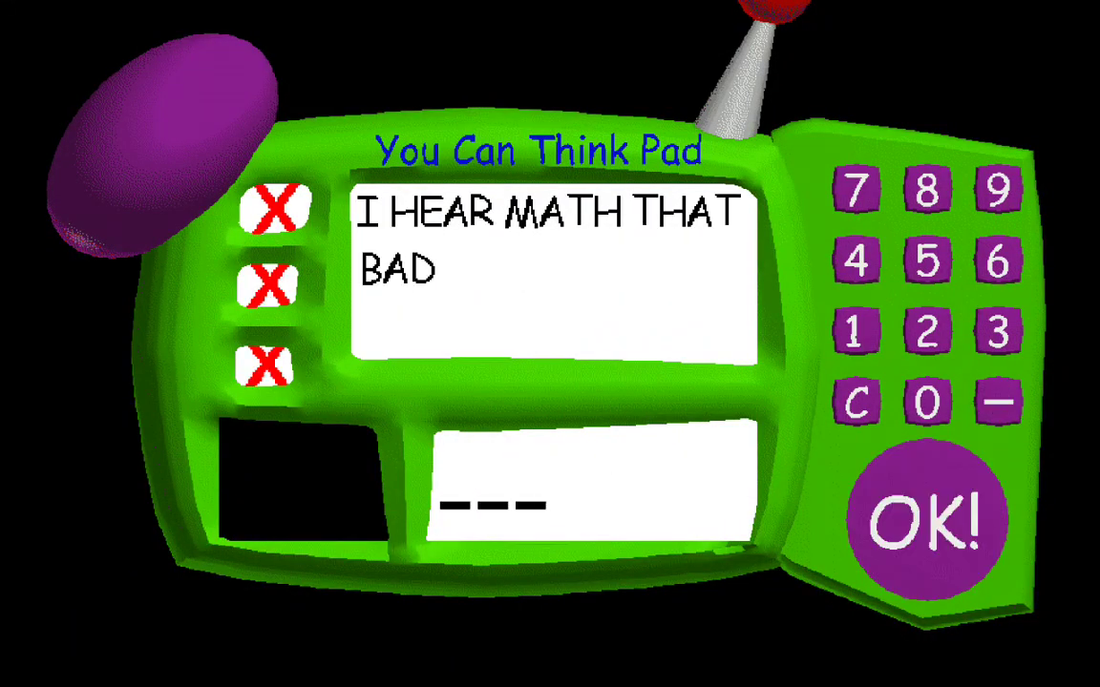